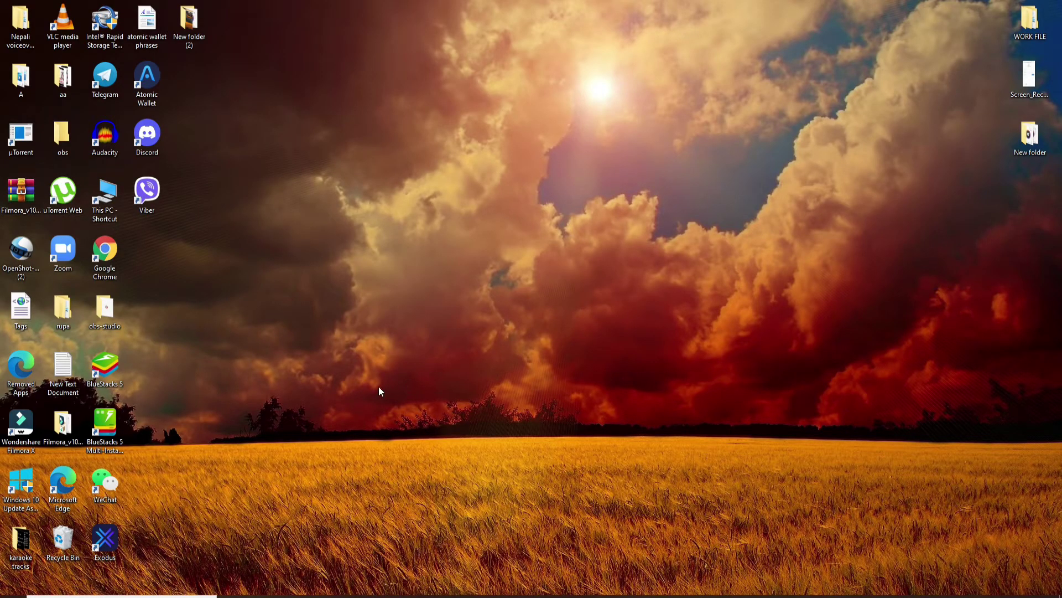
# Step: Launch Microsoft Edge from the taskbar and load the eBay home page
pyautogui.click(324, 593)
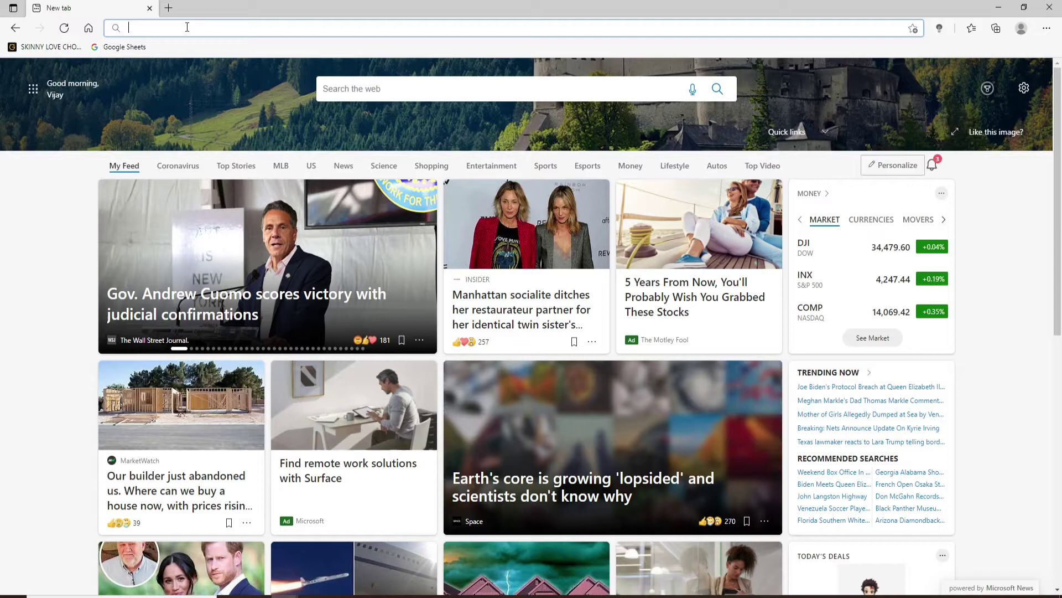
pyautogui.write('eba')
pyautogui.press('Return')
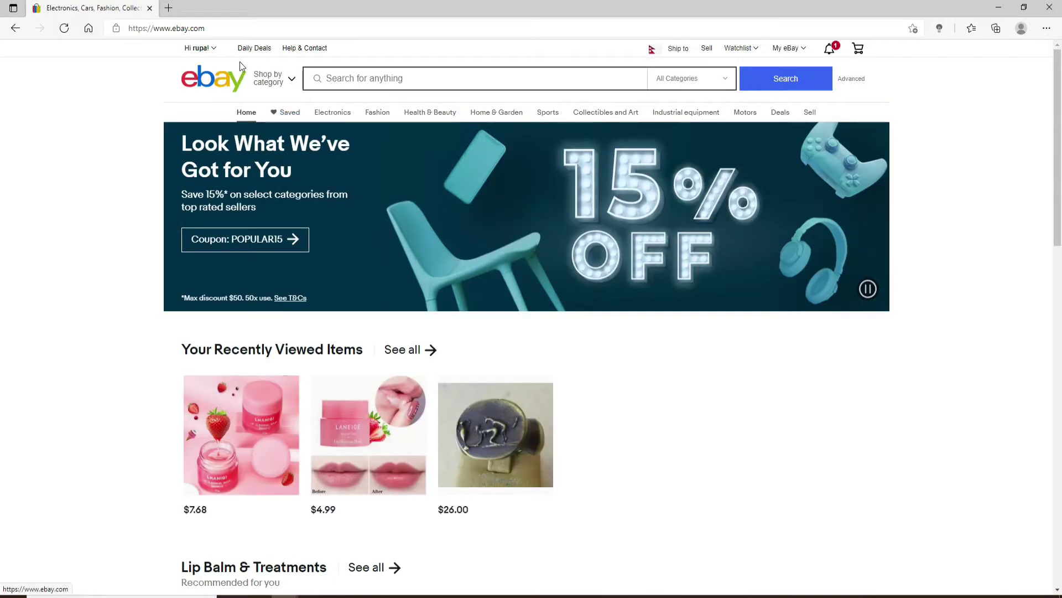
pyautogui.moveTo(199, 49)
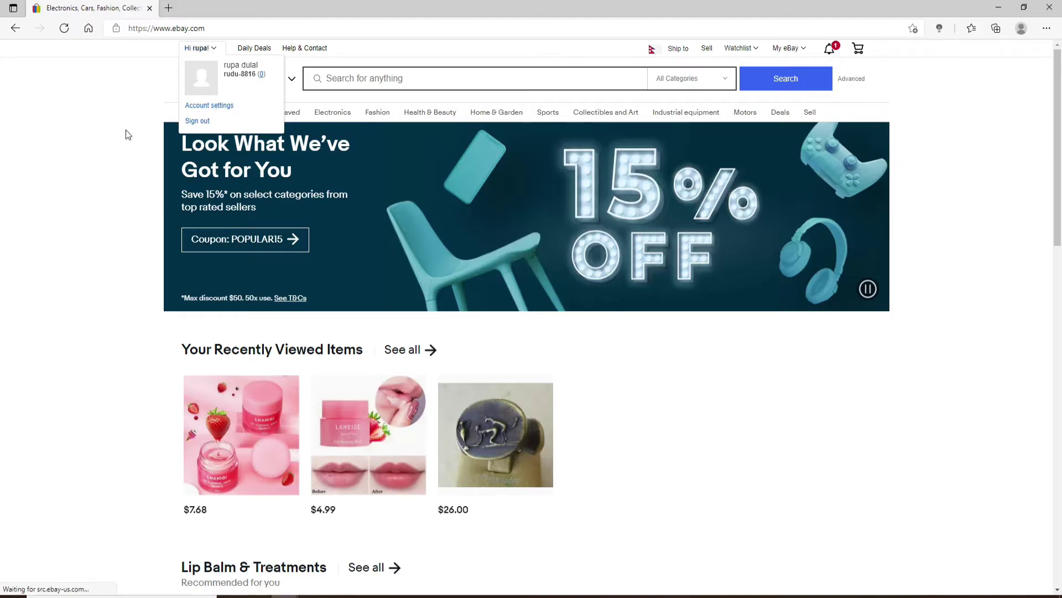
pyautogui.scroll(-2, 586, 403)
pyautogui.scroll(-2, 580, 415)
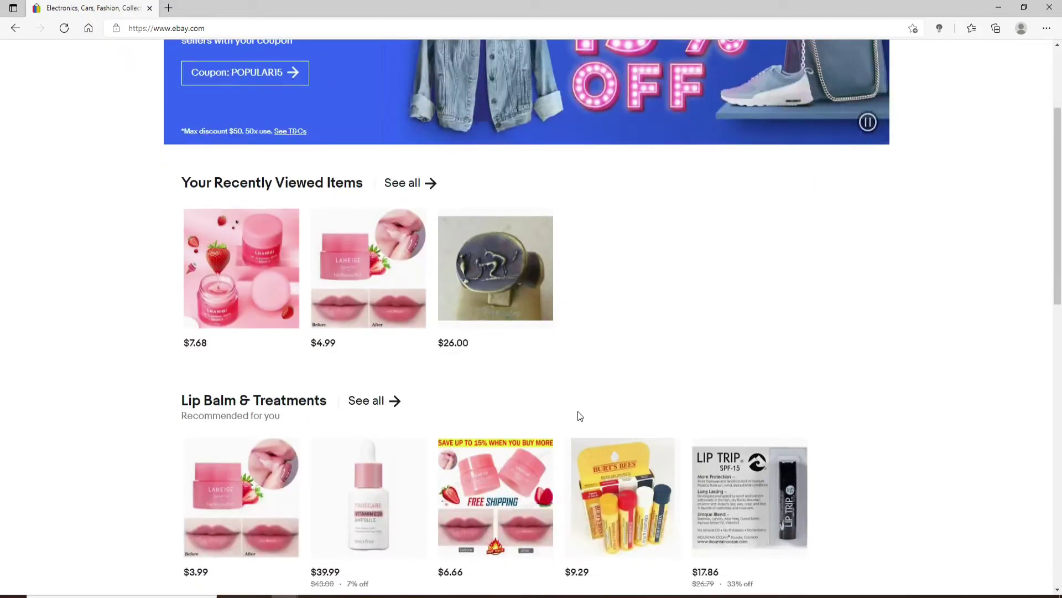
pyautogui.scroll(-1, 579, 415)
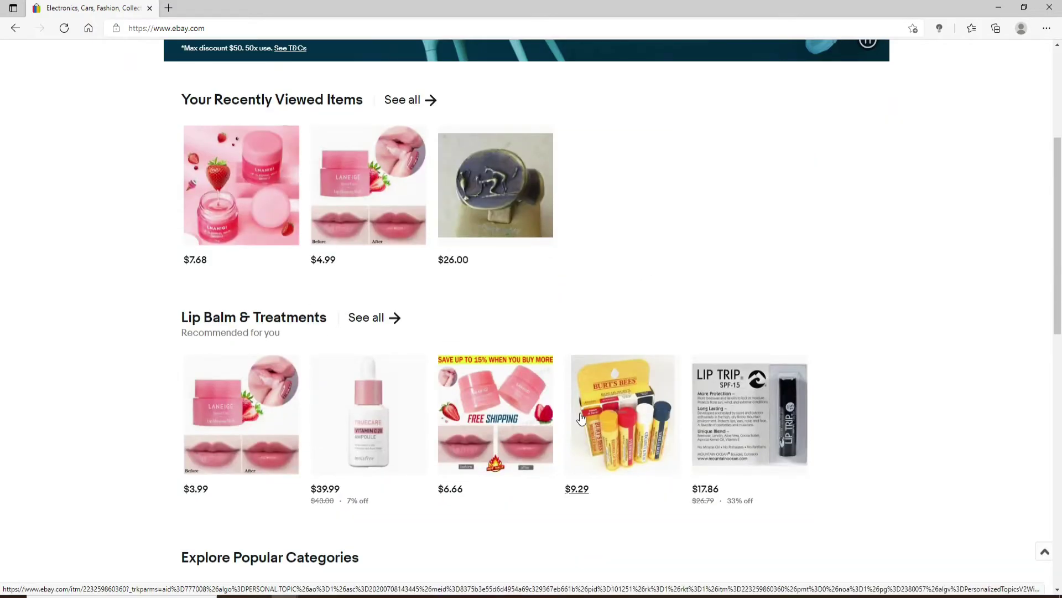
pyautogui.scroll(-4, 581, 416)
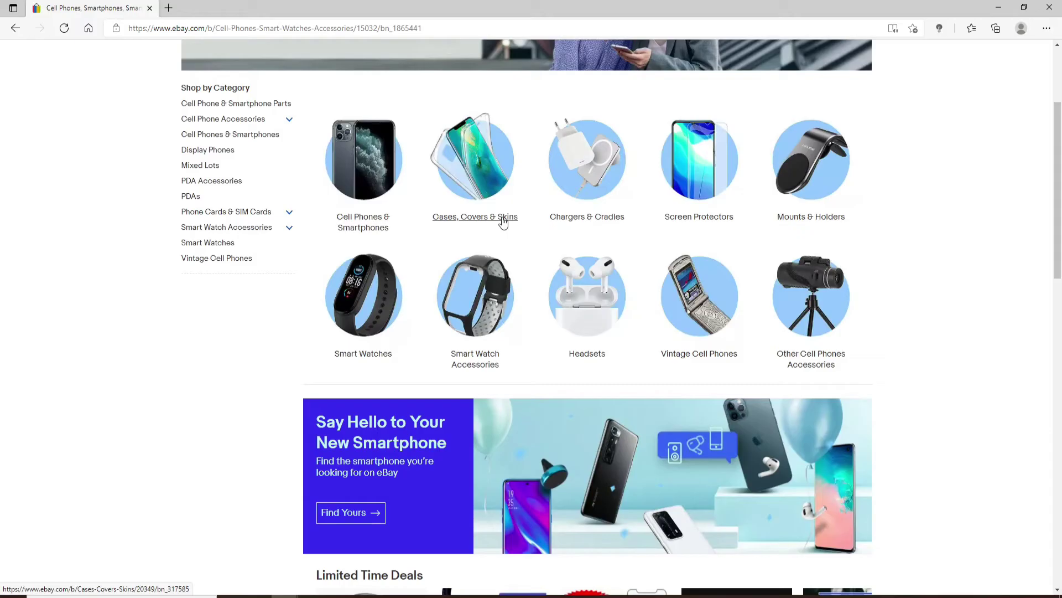
# Step: Browse Cases, Covers & Skins into the For Apple iPhone 7 case listings
pyautogui.click(478, 164)
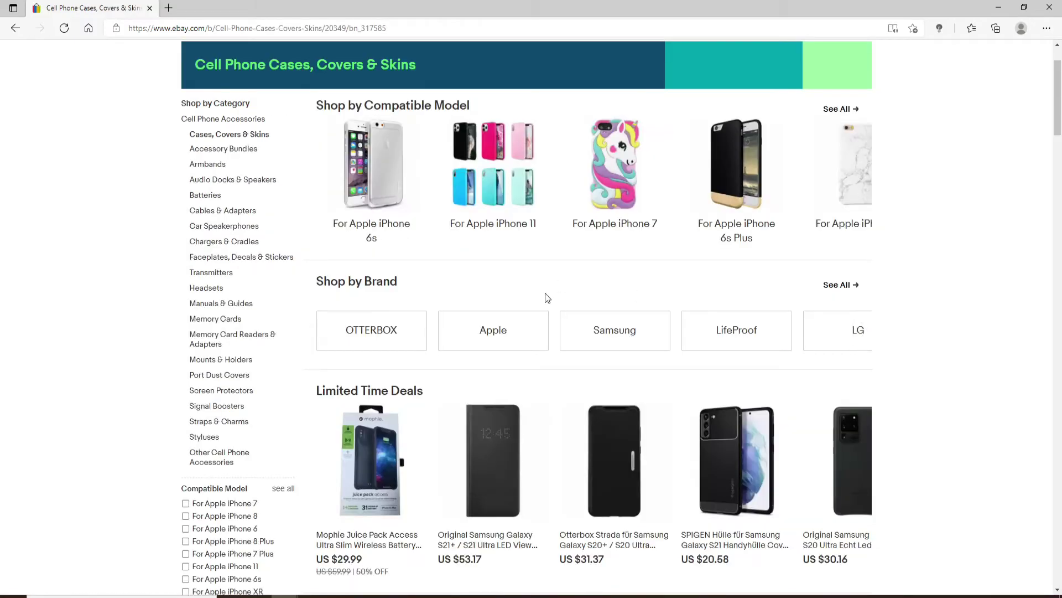
pyautogui.click(617, 181)
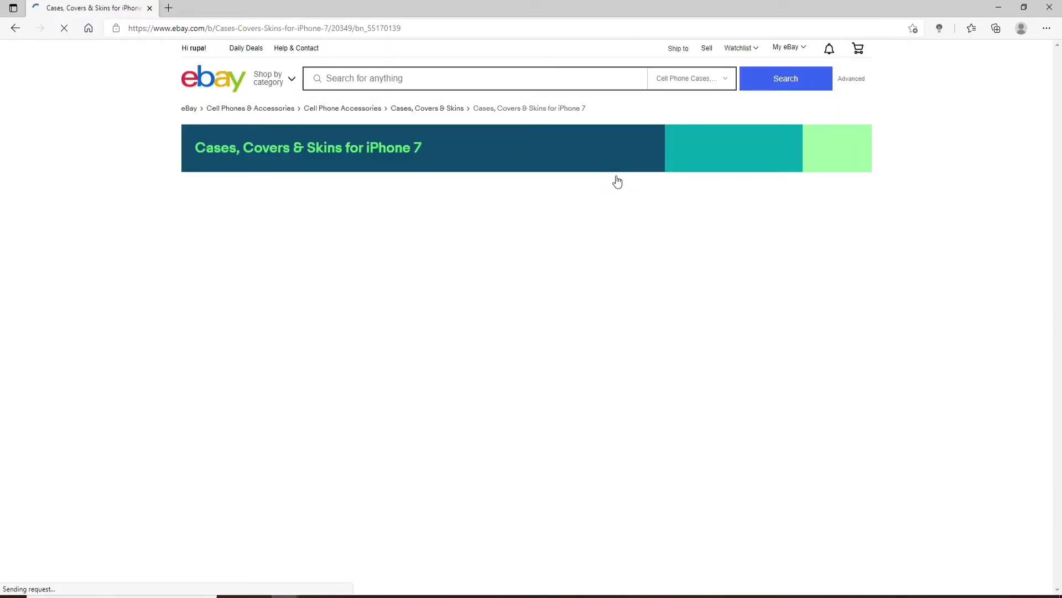
pyautogui.scroll(-3, 577, 430)
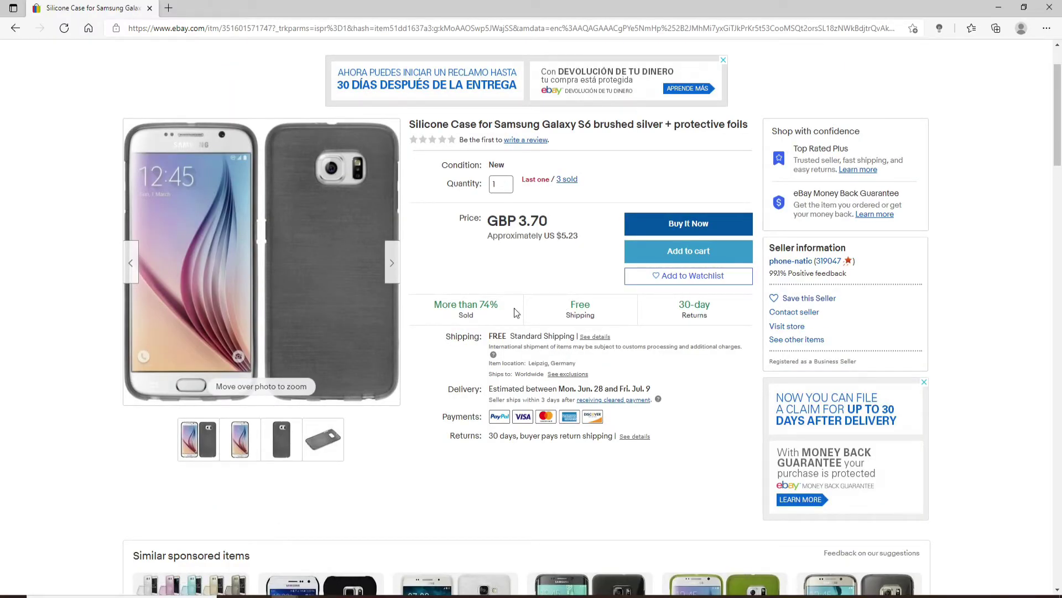
# Step: Buy the Galaxy S6 silicone case now and select the gift card/coupon code field
pyautogui.click(689, 223)
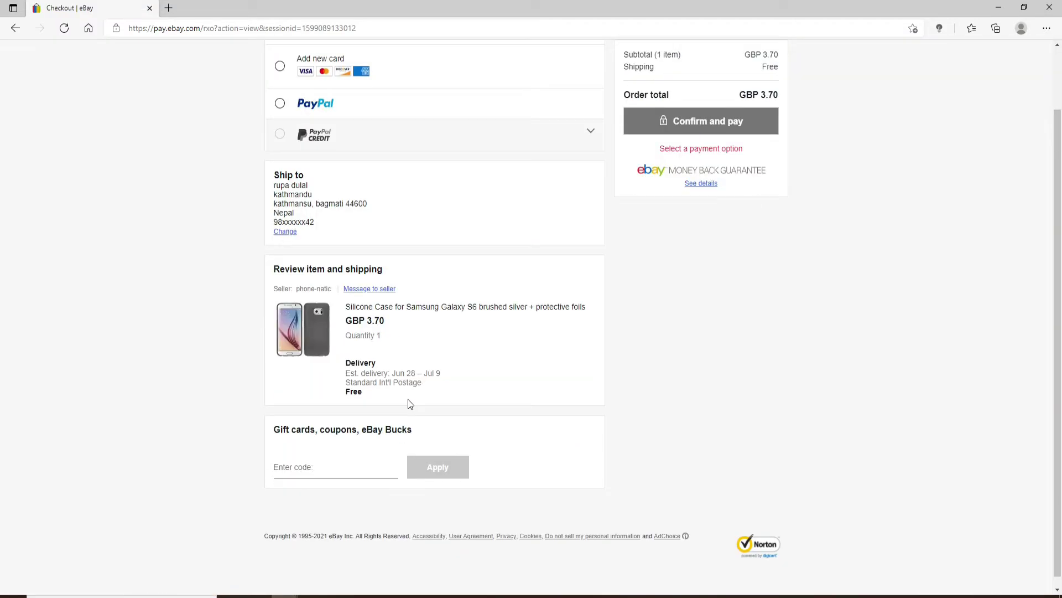
pyautogui.scroll(2, 409, 404)
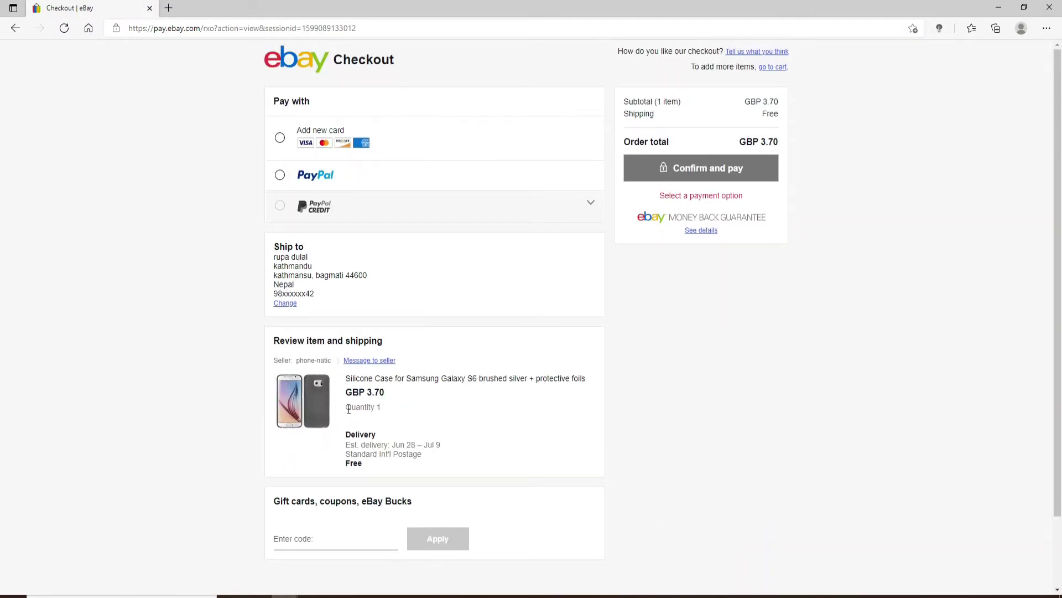
pyautogui.scroll(-2, 349, 409)
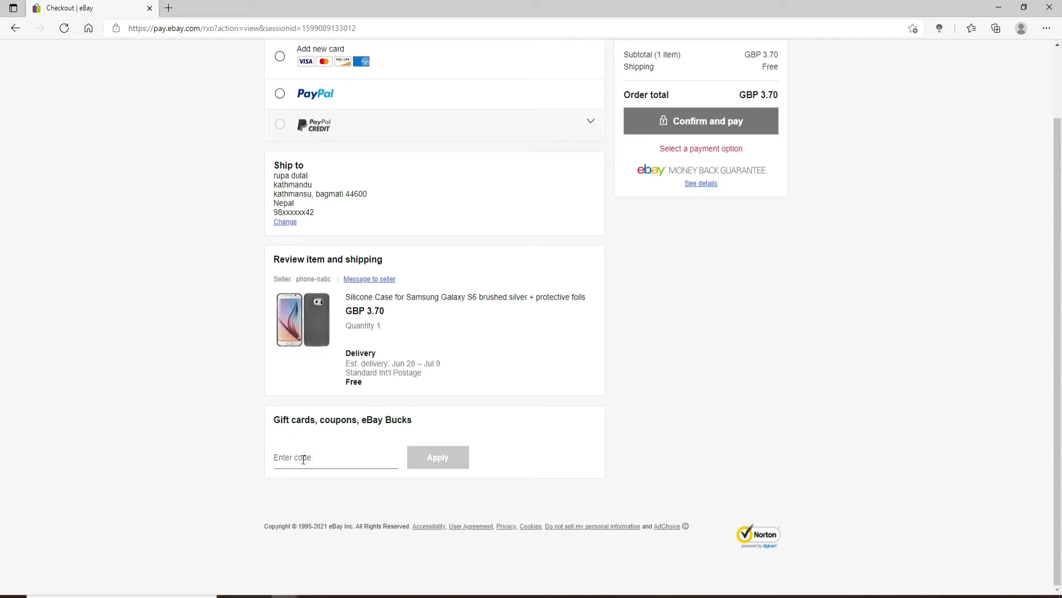
pyautogui.click(302, 457)
# Step: Minimize the Edge window holding the eBay checkout to show the desktop
pyautogui.click(998, 8)
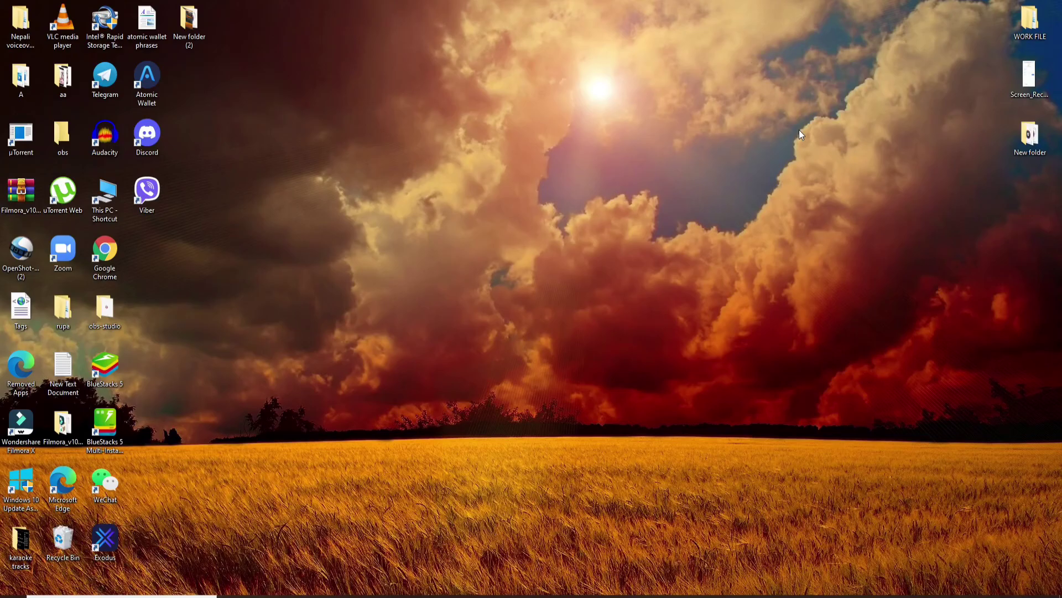